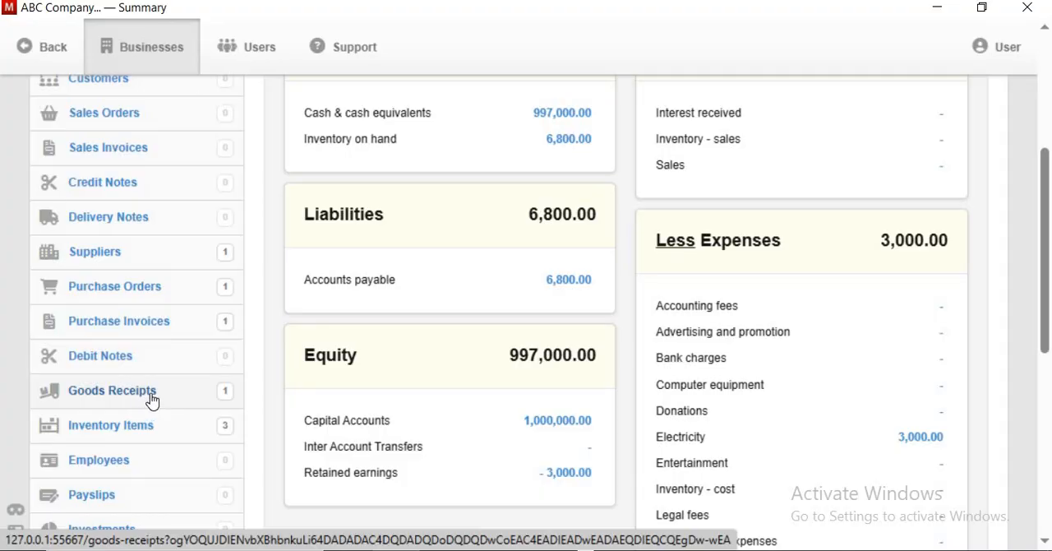
Step: Start a new debit note and set its issue date to 4/28/2025
{"action": "left_click", "coordinate": [121, 362]}
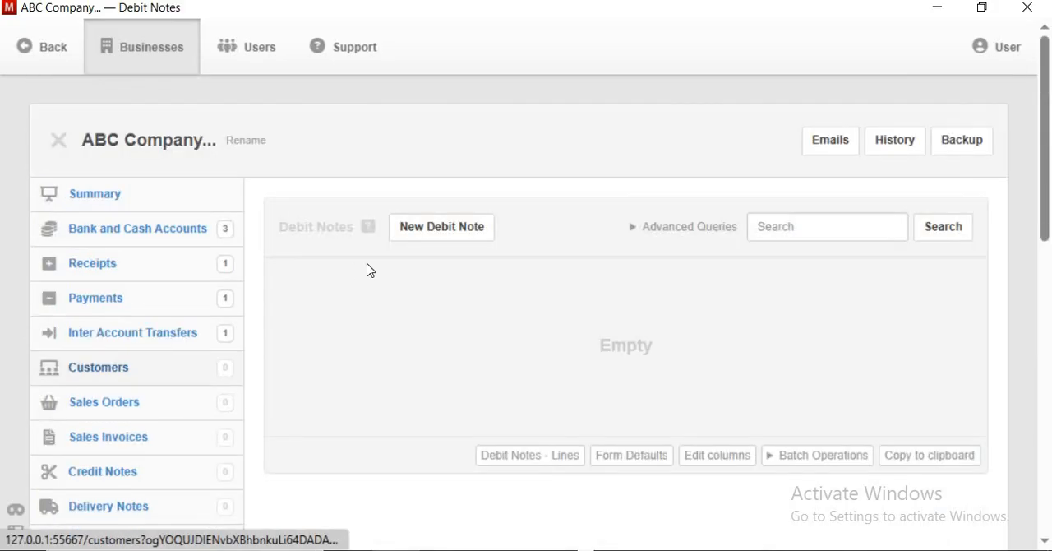
{"action": "left_click", "coordinate": [448, 230]}
{"action": "scroll", "coordinate": [465, 280], "scroll_direction": "down", "scroll_amount": 1}
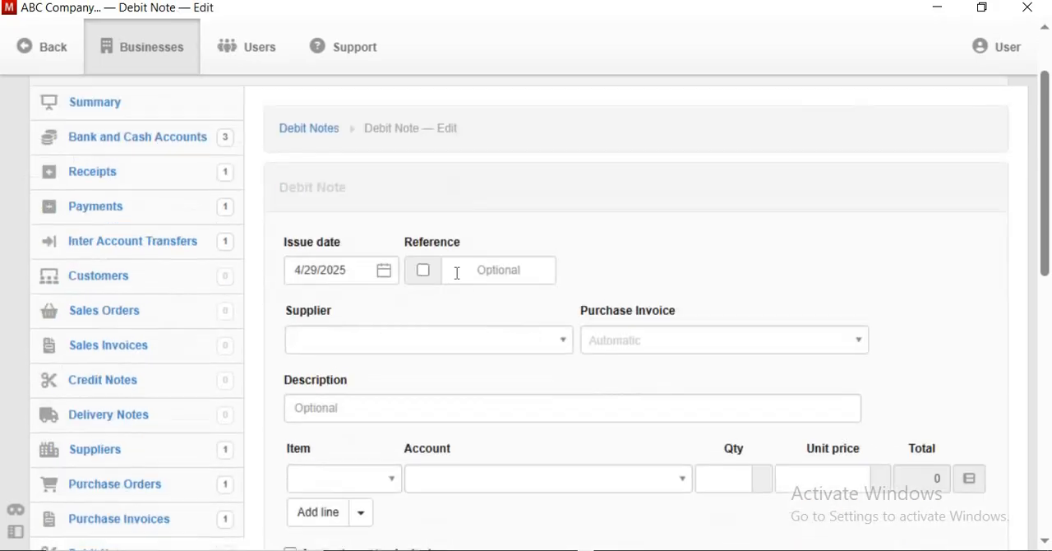
{"action": "left_click", "coordinate": [357, 269]}
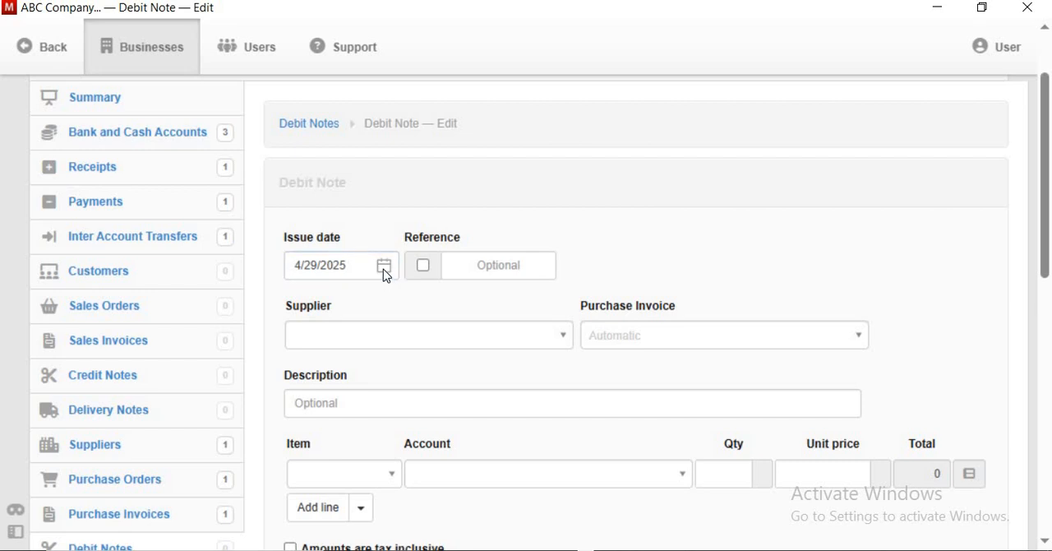
{"action": "left_click", "coordinate": [383, 269]}
{"action": "left_click", "coordinate": [346, 457]}
Step: Enter DN-001 as the debit note's reference
{"action": "left_click", "coordinate": [476, 265]}
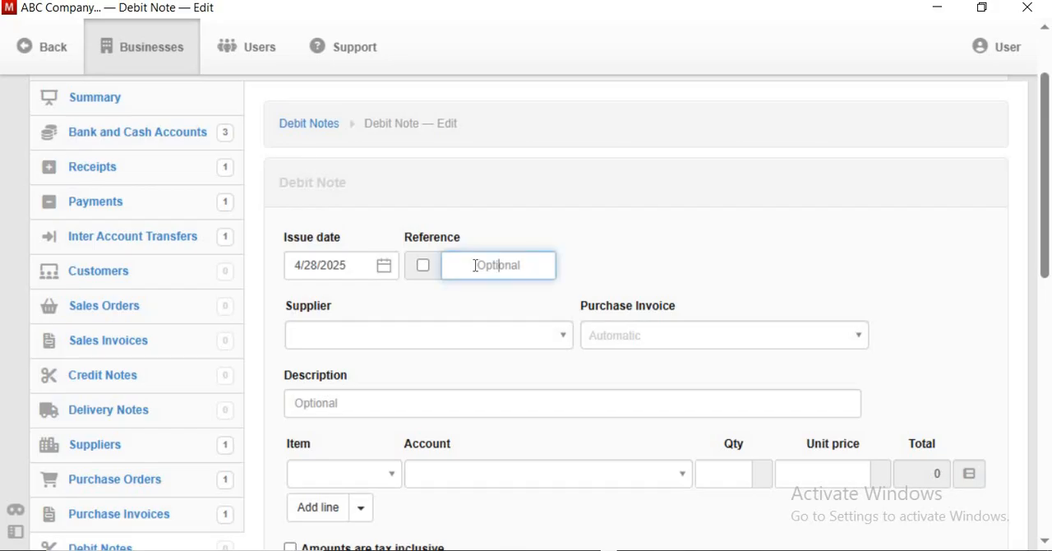
{"action": "type", "text": "DN-001"}
Step: Choose Asad Traders Supplier as the supplier and link the debit note to purchase invoice PI-001
{"action": "left_click", "coordinate": [545, 340]}
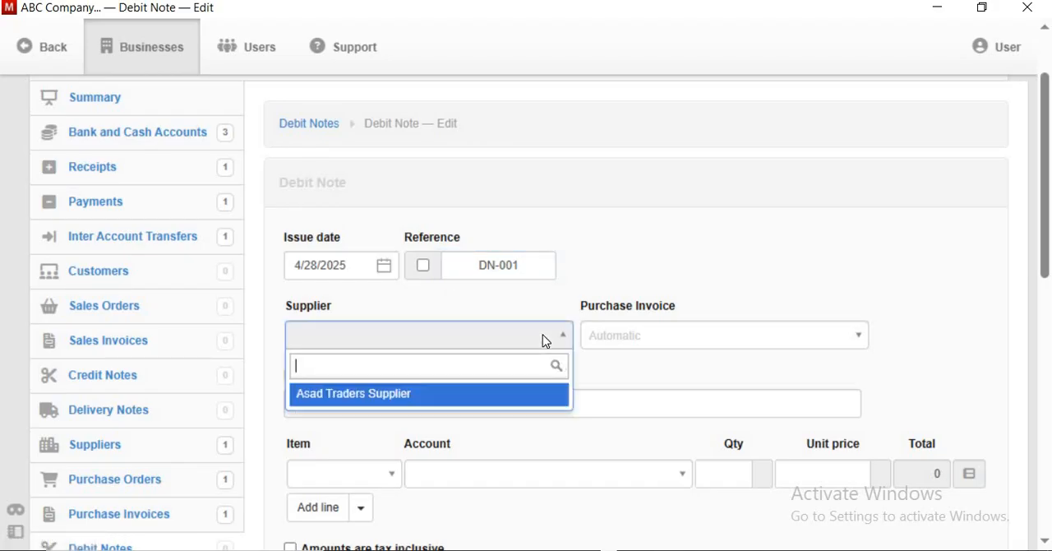
{"action": "left_click", "coordinate": [526, 398]}
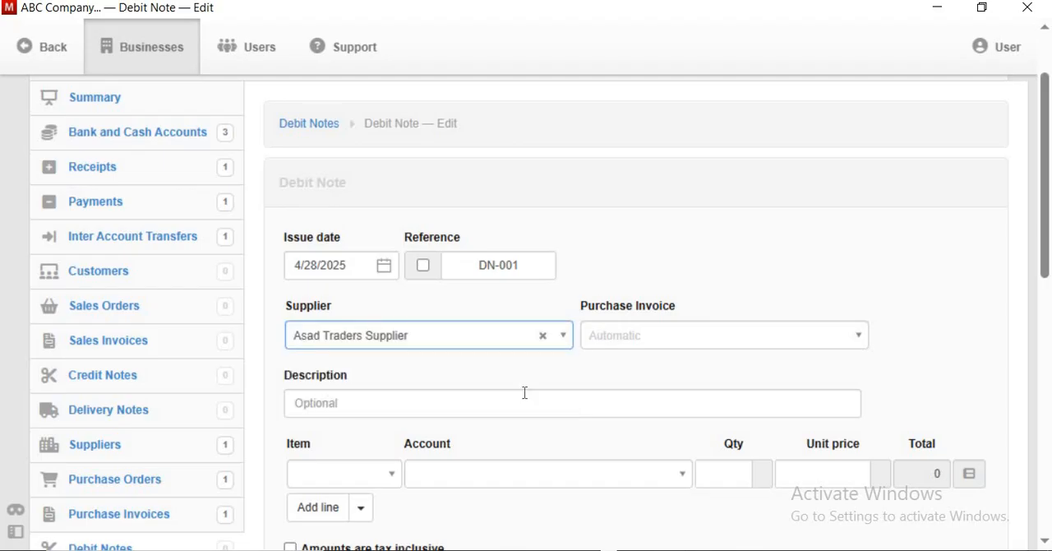
{"action": "left_click", "coordinate": [691, 338]}
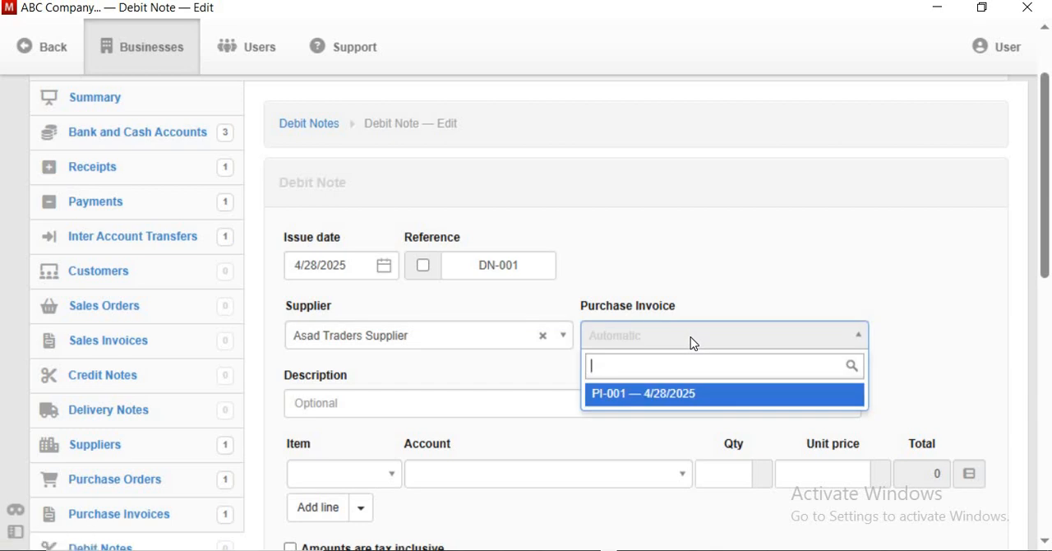
{"action": "left_click", "coordinate": [672, 397]}
Step: Fill the debit note's first line with item Product-02, quantity 5 and unit price 100
{"action": "scroll", "coordinate": [477, 386], "scroll_direction": "down", "scroll_amount": 1}
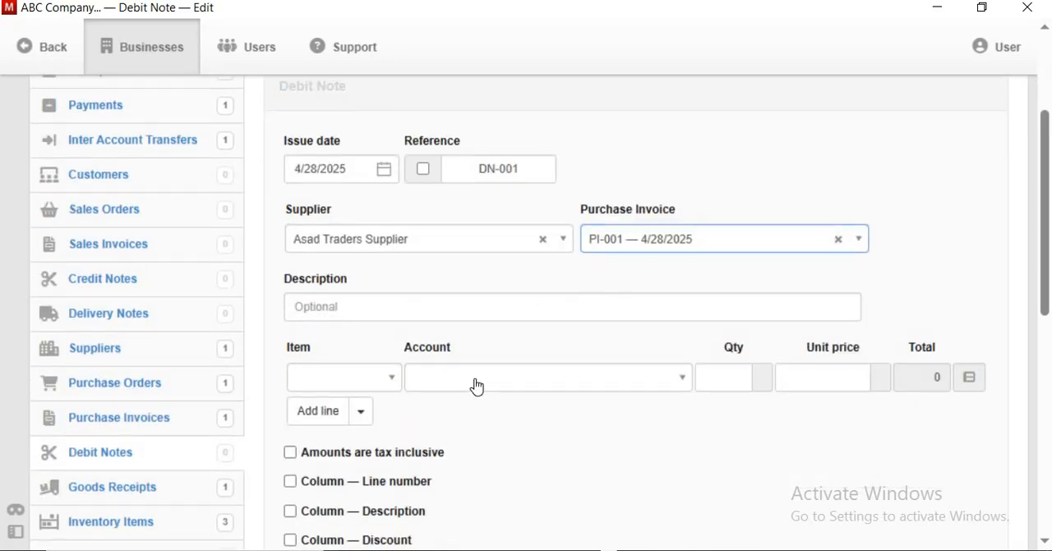
{"action": "left_click", "coordinate": [386, 378]}
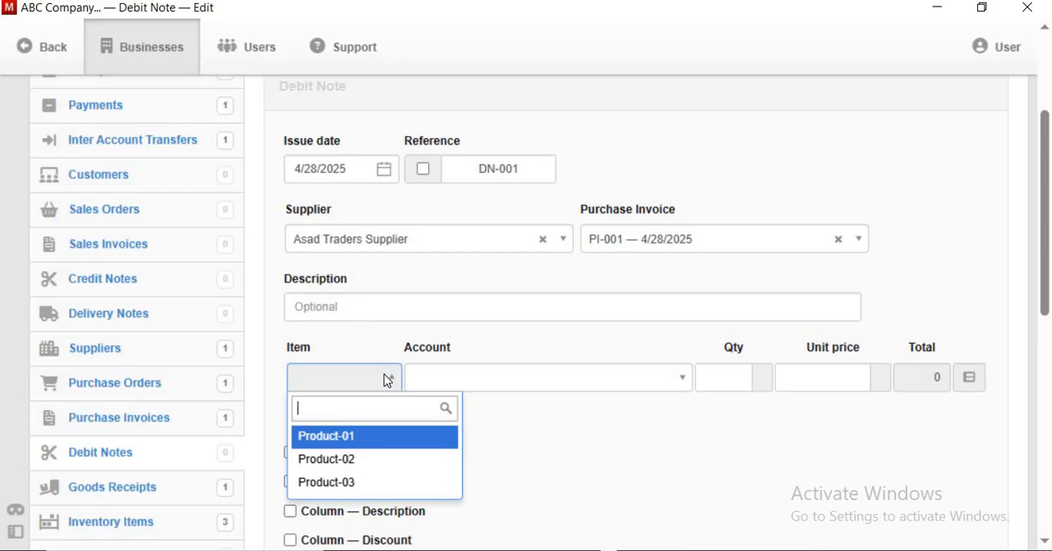
{"action": "left_click", "coordinate": [344, 460]}
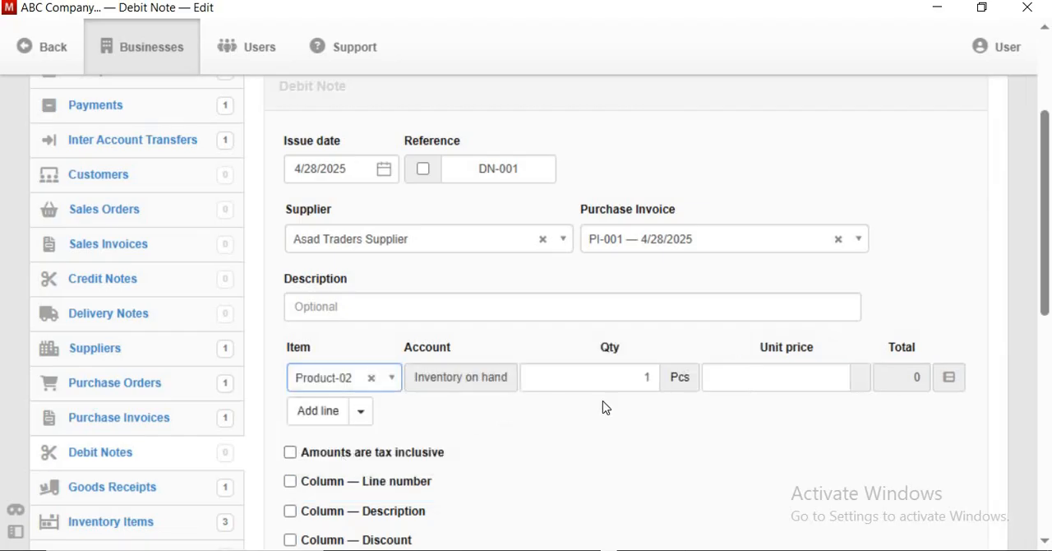
{"action": "left_click", "coordinate": [652, 381]}
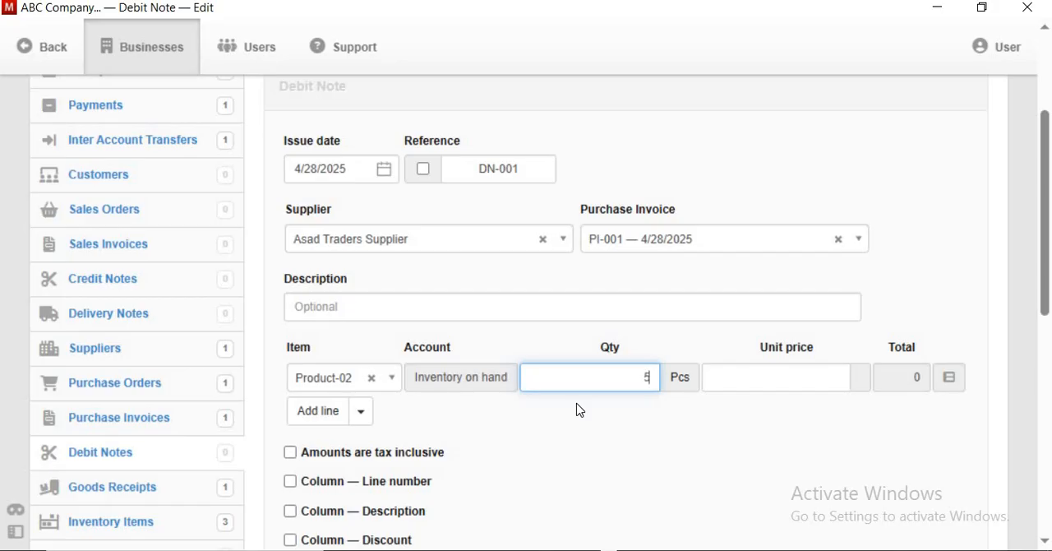
{"action": "type", "text": "5"}
{"action": "left_click", "coordinate": [826, 381]}
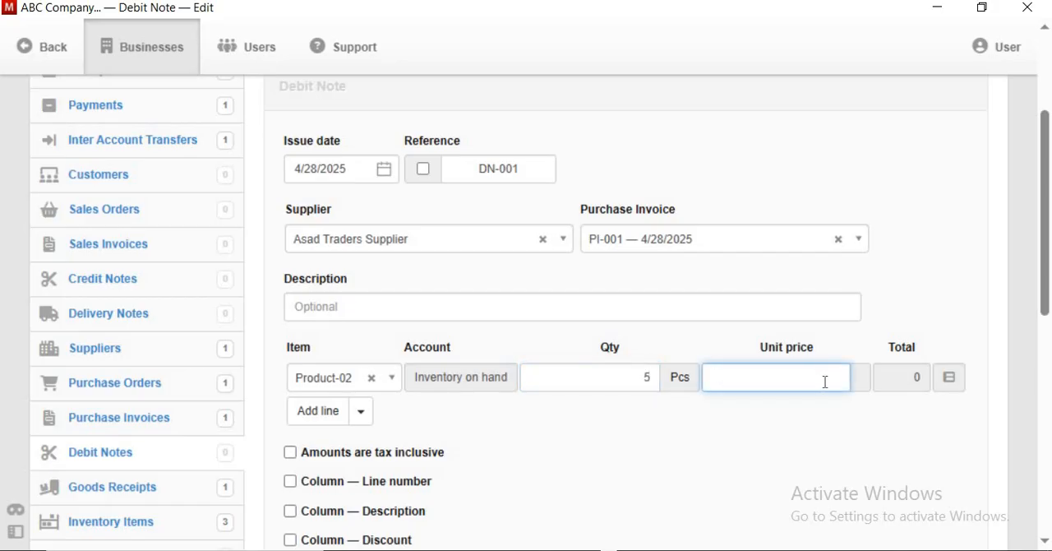
{"action": "type", "text": "100"}
Step: Make the debit note also act as a goods receipt for the Main Godown inventory location, and create it
{"action": "scroll", "coordinate": [831, 444], "scroll_direction": "down", "scroll_amount": 1}
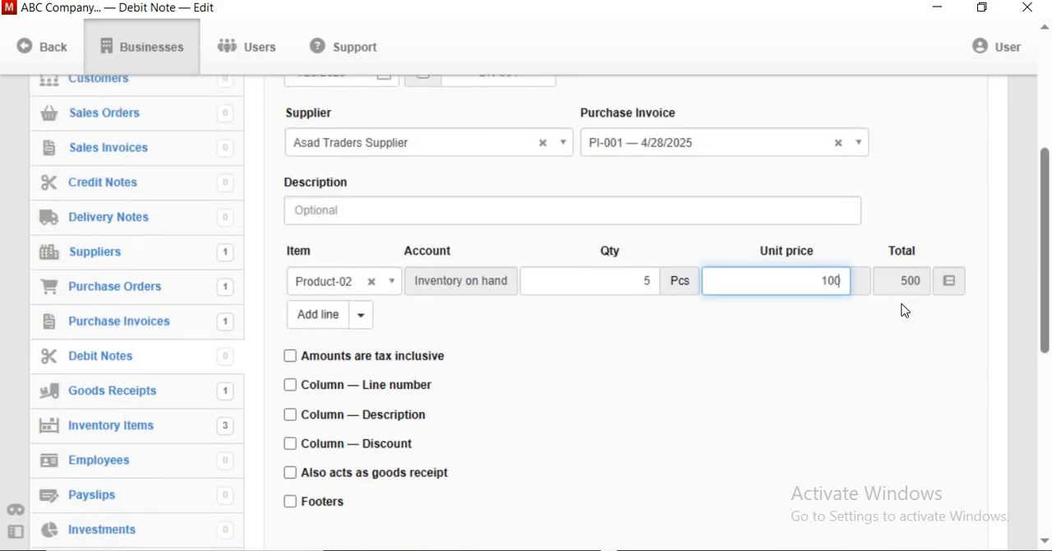
{"action": "scroll", "coordinate": [493, 392], "scroll_direction": "down", "scroll_amount": 1}
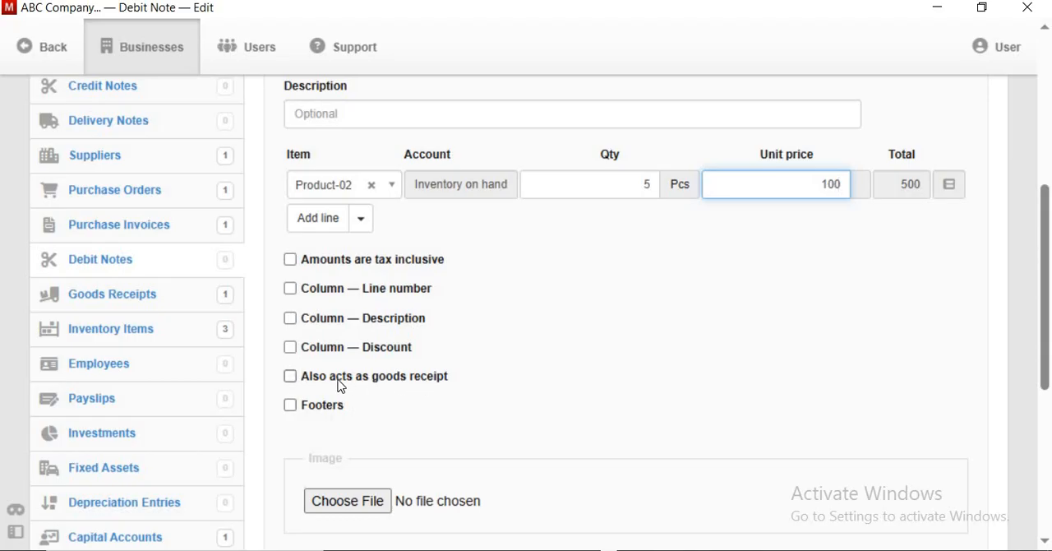
{"action": "left_click", "coordinate": [292, 377]}
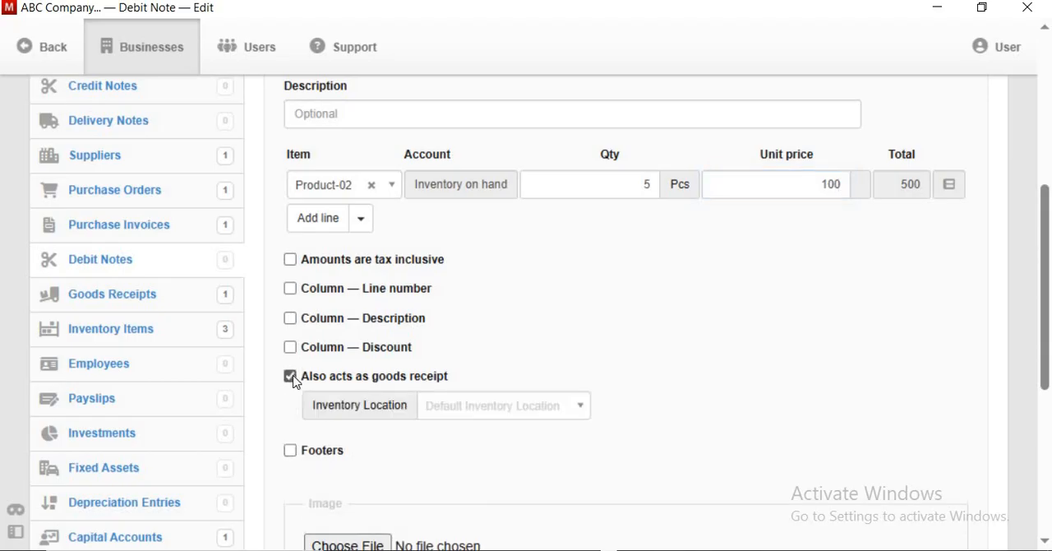
{"action": "left_click", "coordinate": [541, 407]}
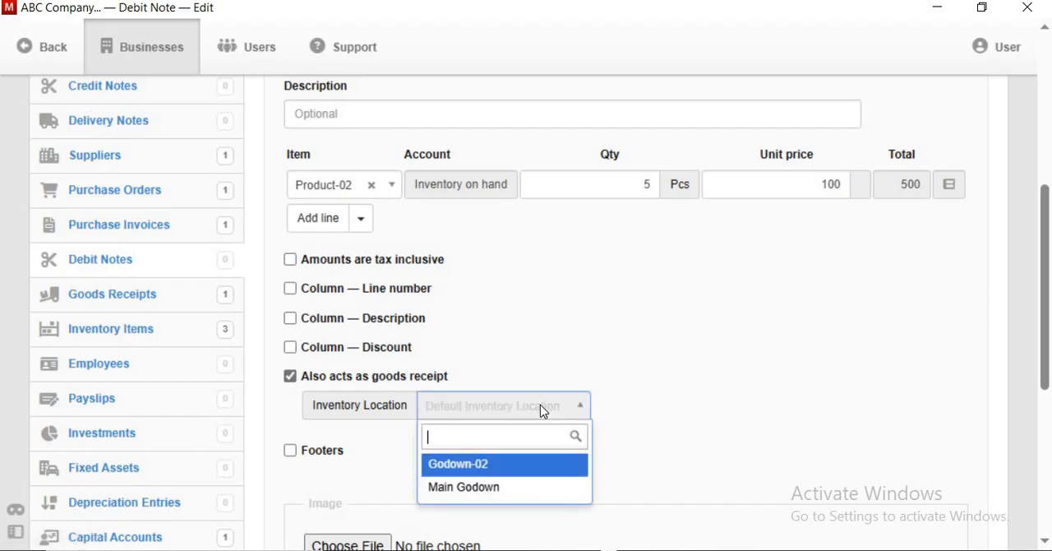
{"action": "left_click", "coordinate": [491, 491]}
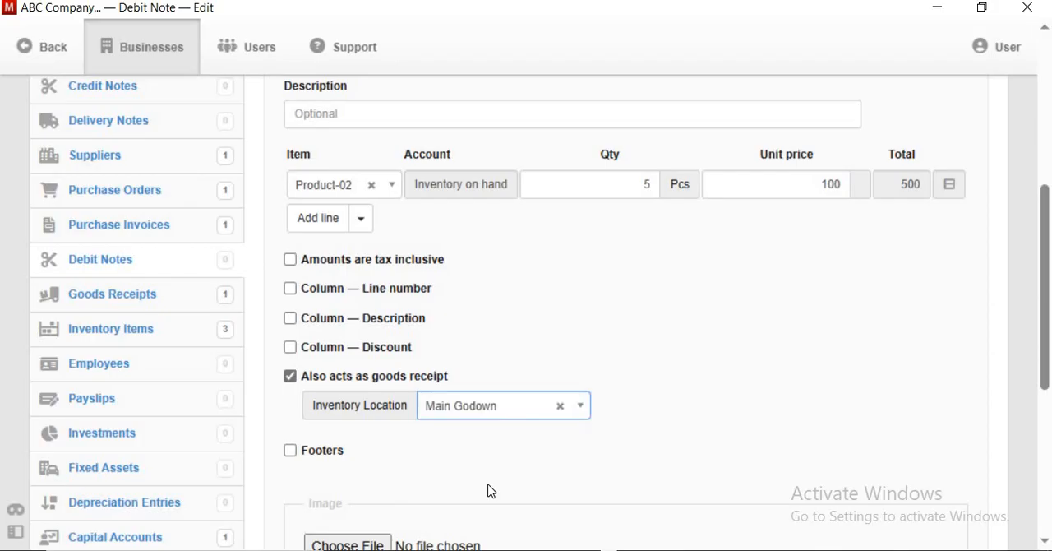
{"action": "scroll", "coordinate": [508, 465], "scroll_direction": "down", "scroll_amount": 3}
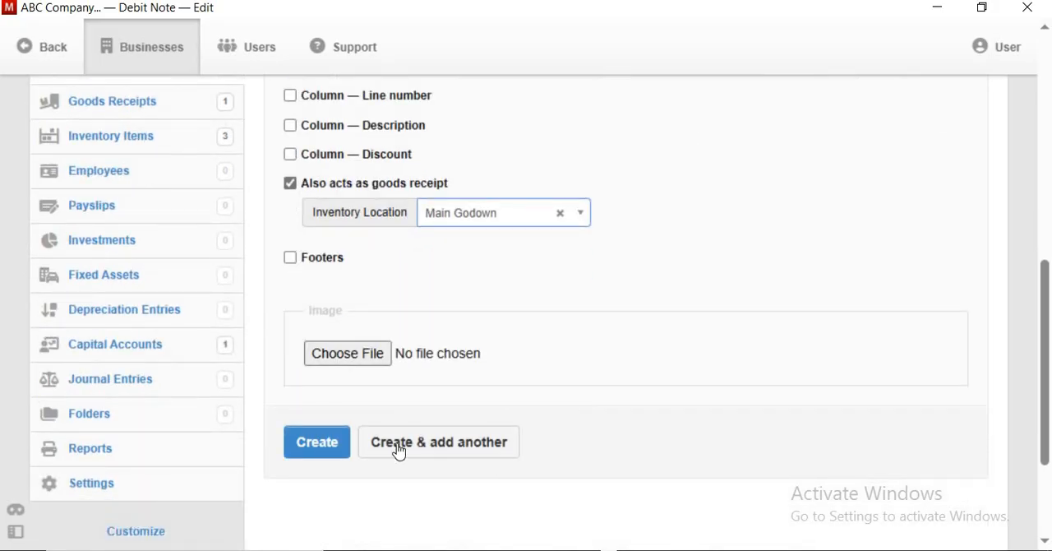
{"action": "left_click", "coordinate": [319, 443]}
Step: Review the created debit note, and view the existing Inventory Quantity by Location report dated 4/28/2025
{"action": "scroll", "coordinate": [559, 444], "scroll_direction": "down", "scroll_amount": 2}
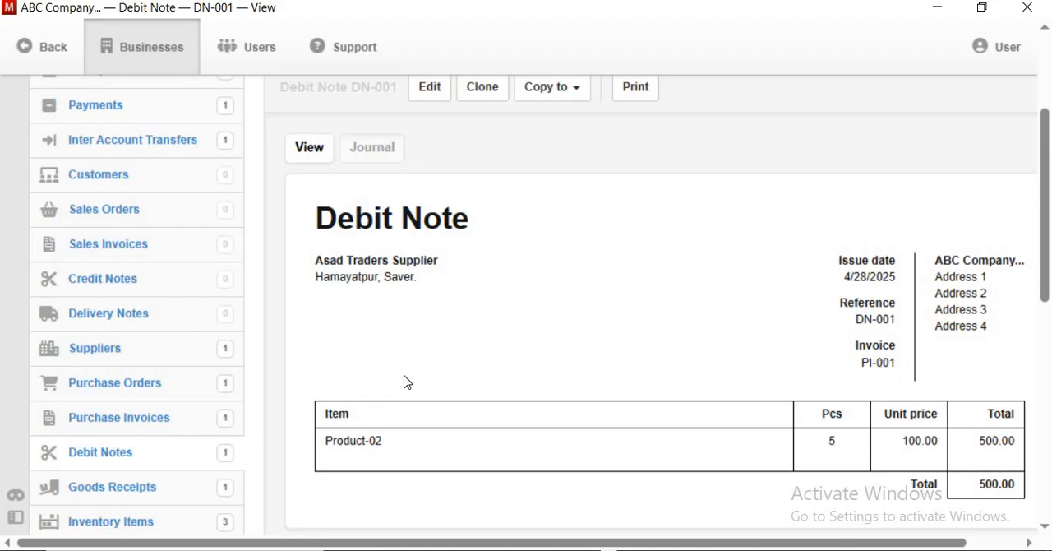
{"action": "scroll", "coordinate": [403, 379], "scroll_direction": "down", "scroll_amount": 3}
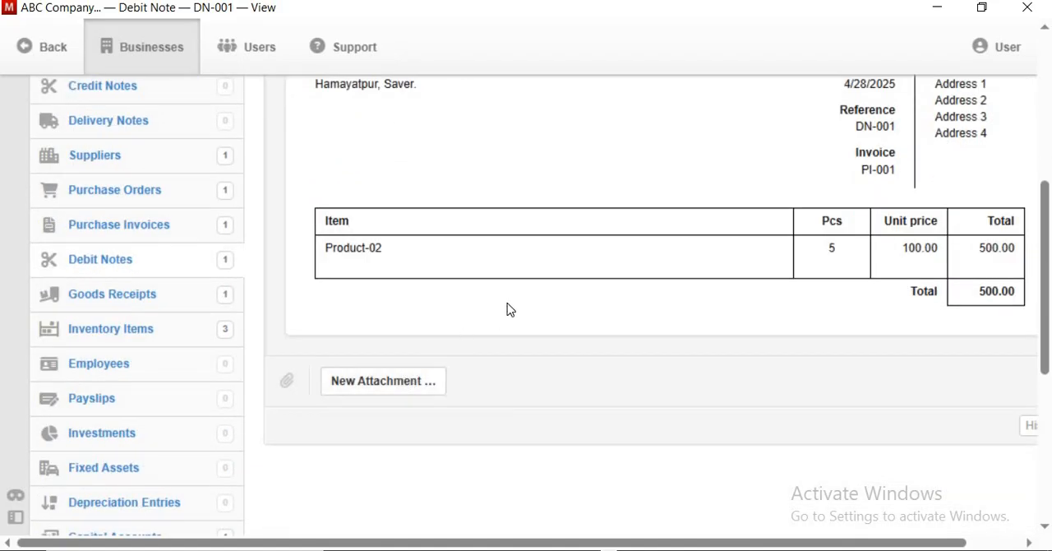
{"action": "scroll", "coordinate": [524, 298], "scroll_direction": "down", "scroll_amount": 3}
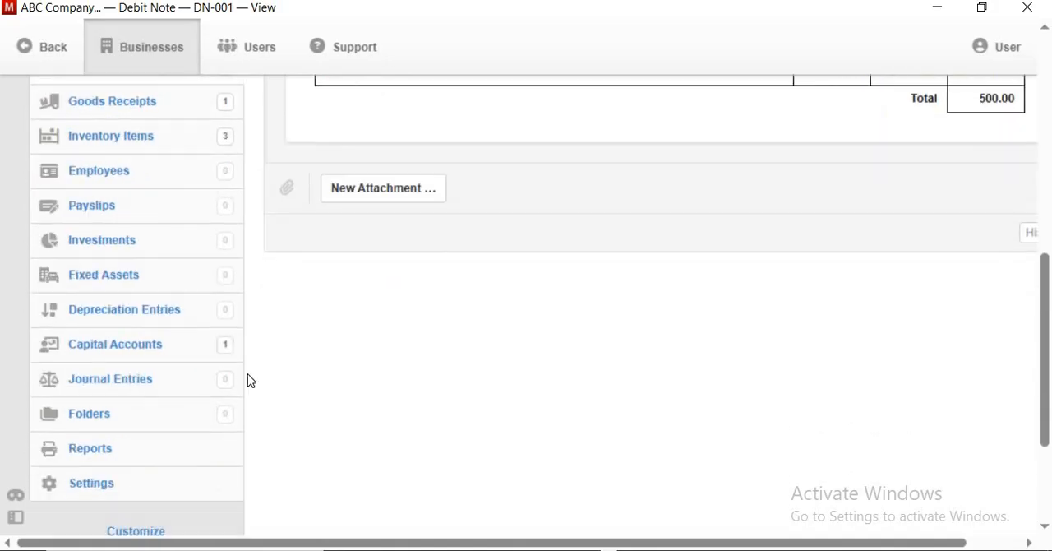
{"action": "left_click", "coordinate": [112, 455]}
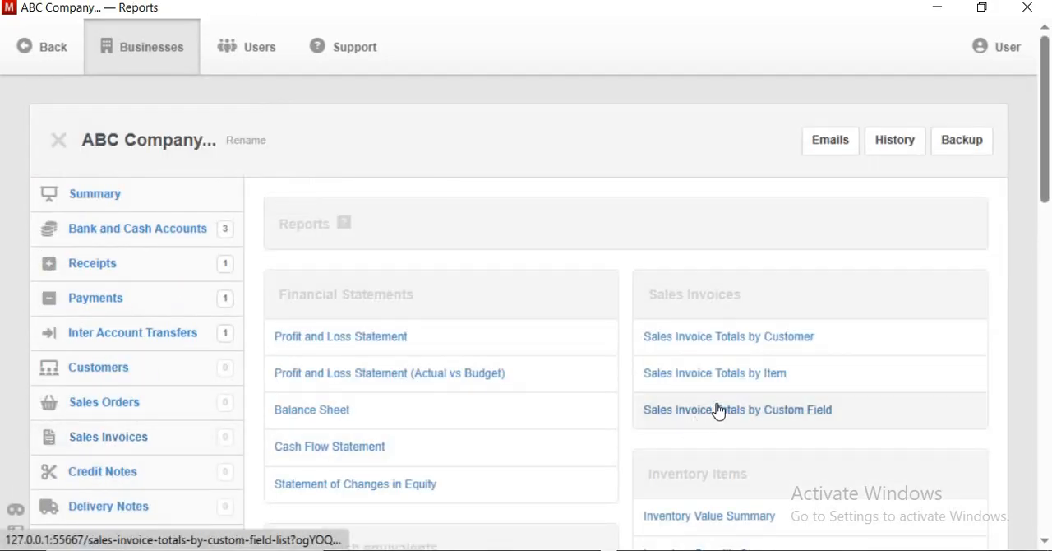
{"action": "scroll", "coordinate": [716, 411], "scroll_direction": "down", "scroll_amount": 3}
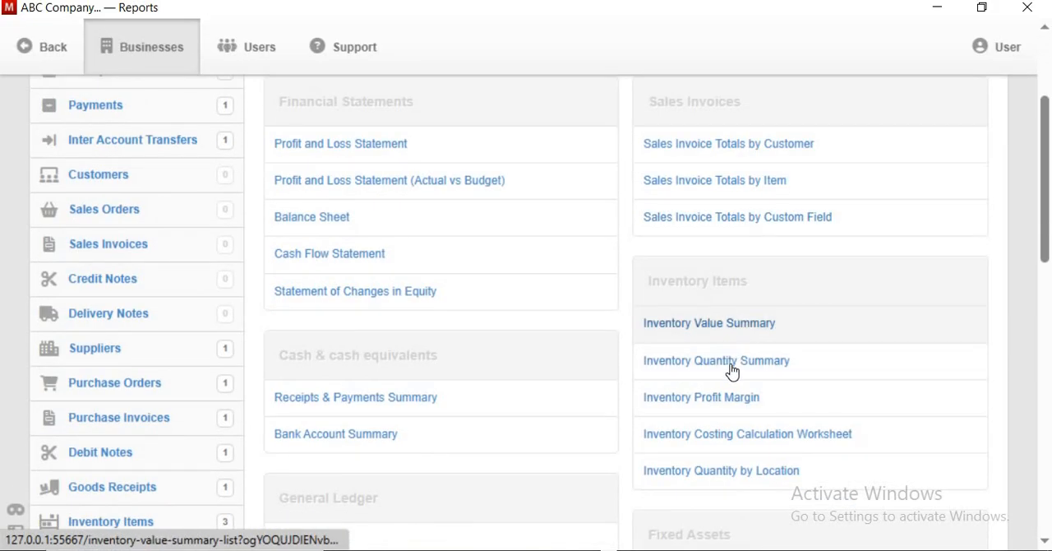
{"action": "left_click", "coordinate": [700, 475]}
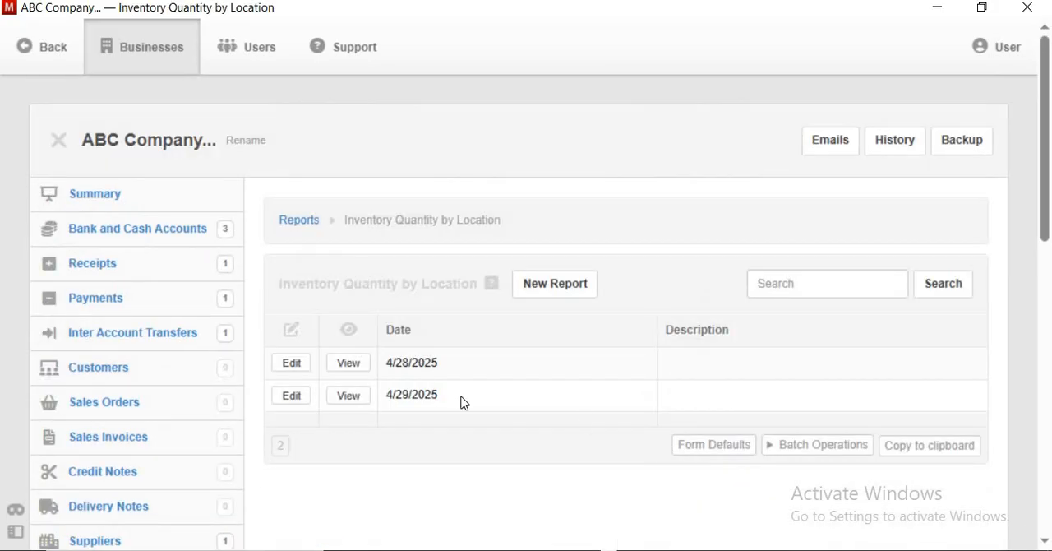
{"action": "left_click", "coordinate": [345, 370]}
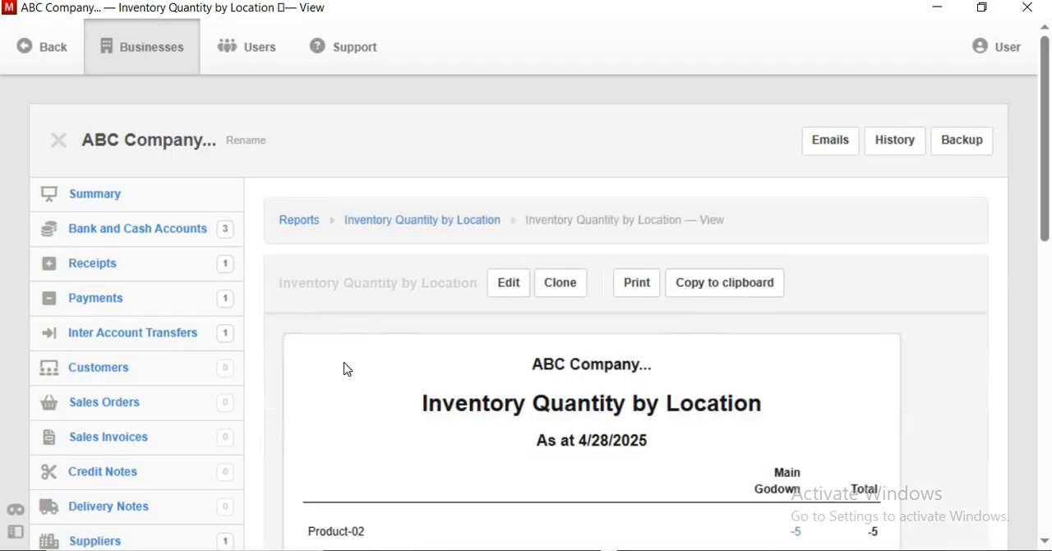
{"action": "scroll", "coordinate": [551, 414], "scroll_direction": "down", "scroll_amount": 2}
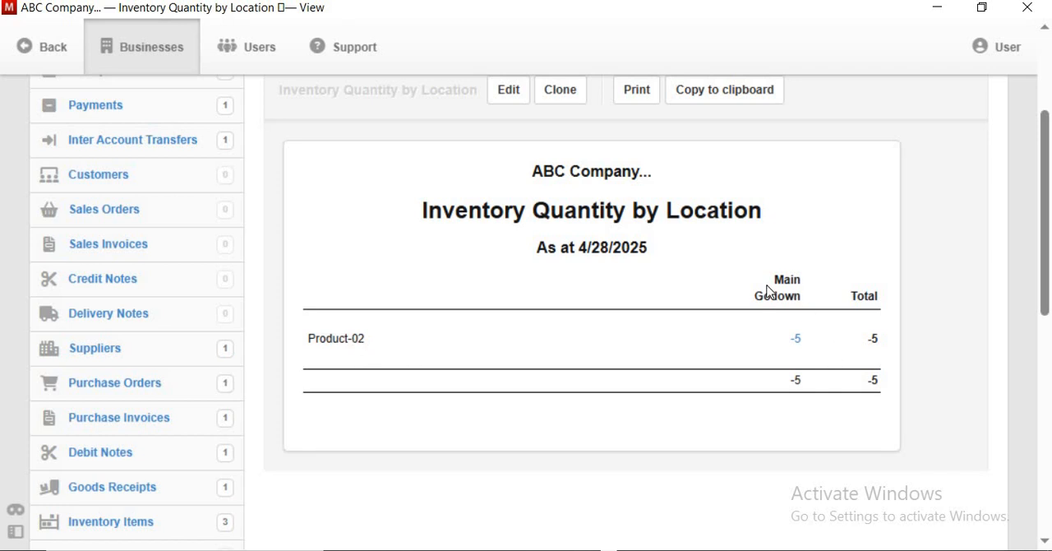
{"action": "scroll", "coordinate": [552, 320], "scroll_direction": "up", "scroll_amount": 2}
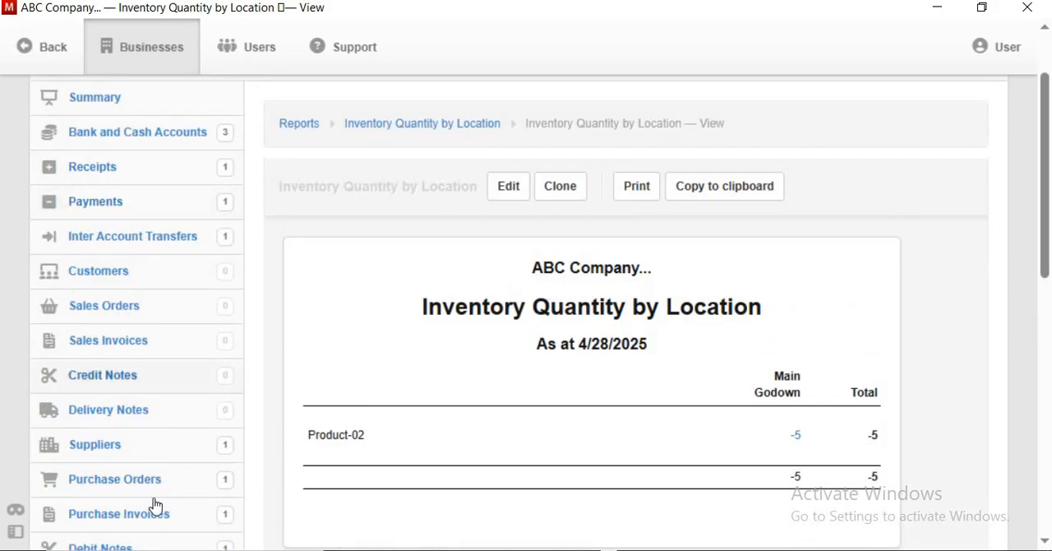
Step: Create a new Inventory Quantity by Location report restricted to the Main Godown location and review its product quantities
{"action": "left_click", "coordinate": [61, 52]}
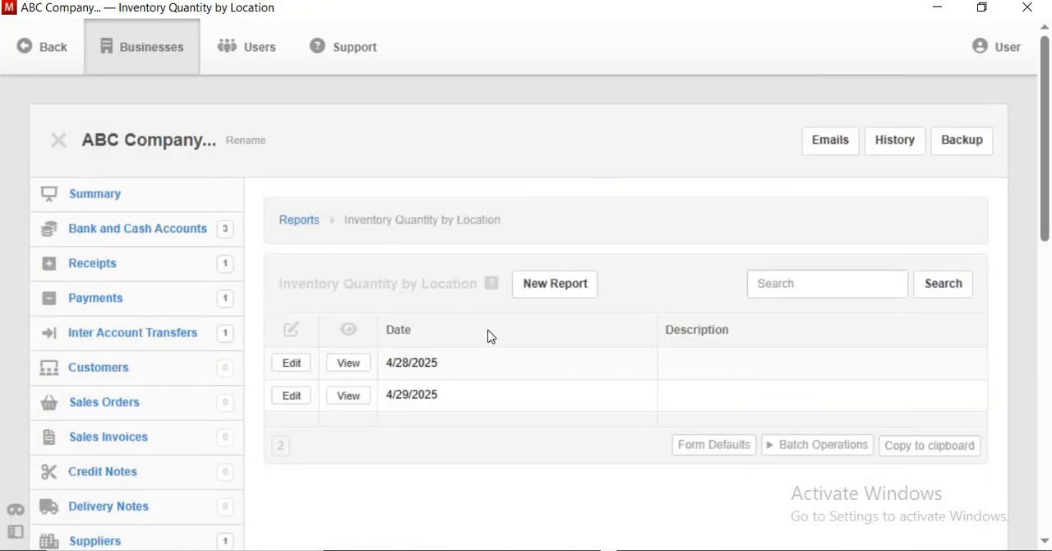
{"action": "left_click", "coordinate": [554, 285]}
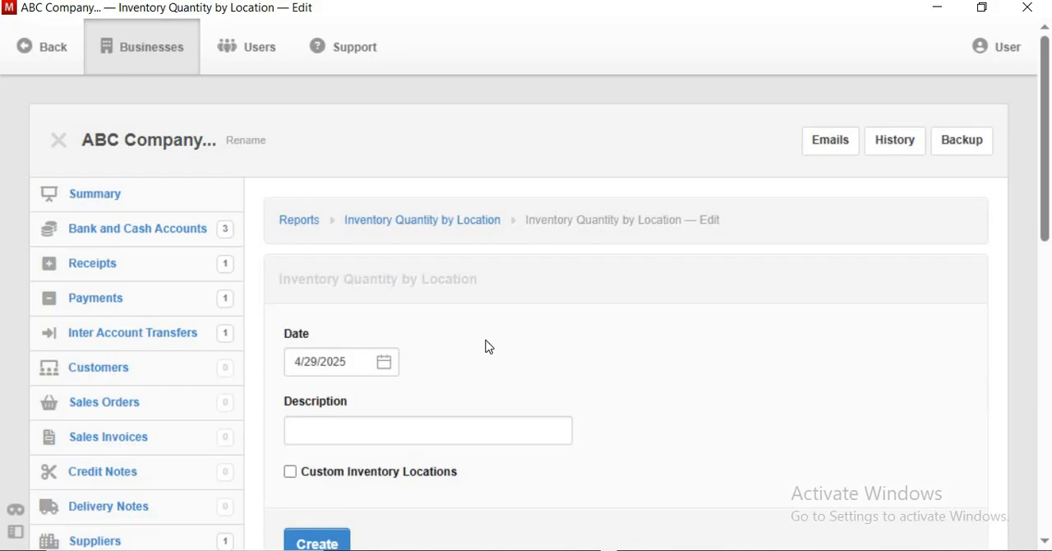
{"action": "scroll", "coordinate": [488, 346], "scroll_direction": "down", "scroll_amount": 4}
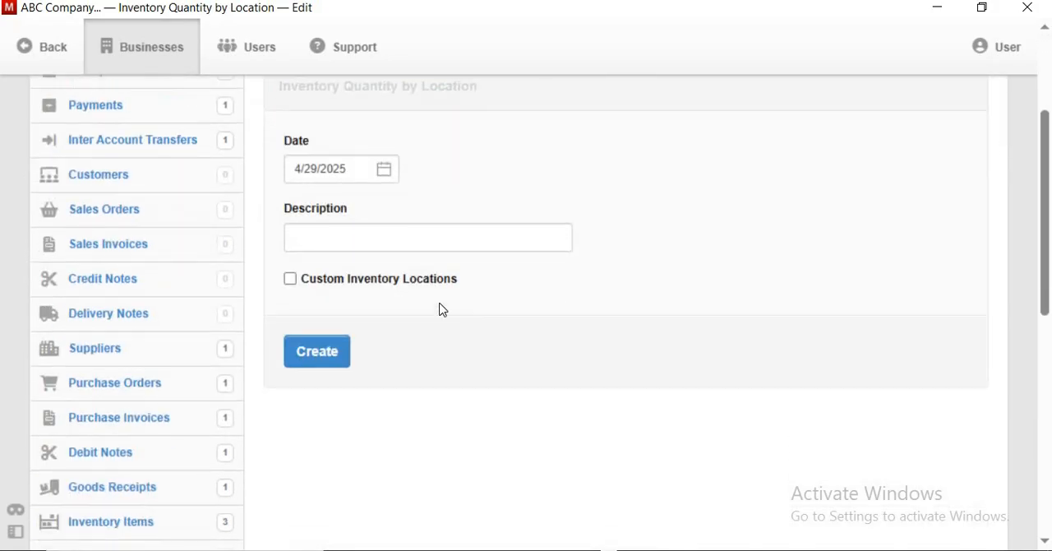
{"action": "left_click", "coordinate": [290, 280]}
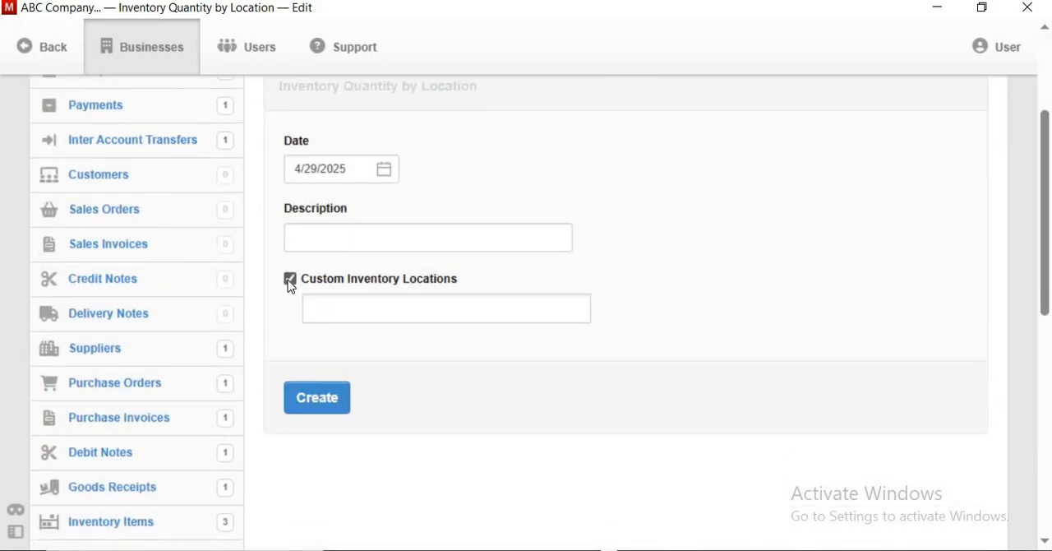
{"action": "left_click", "coordinate": [362, 308]}
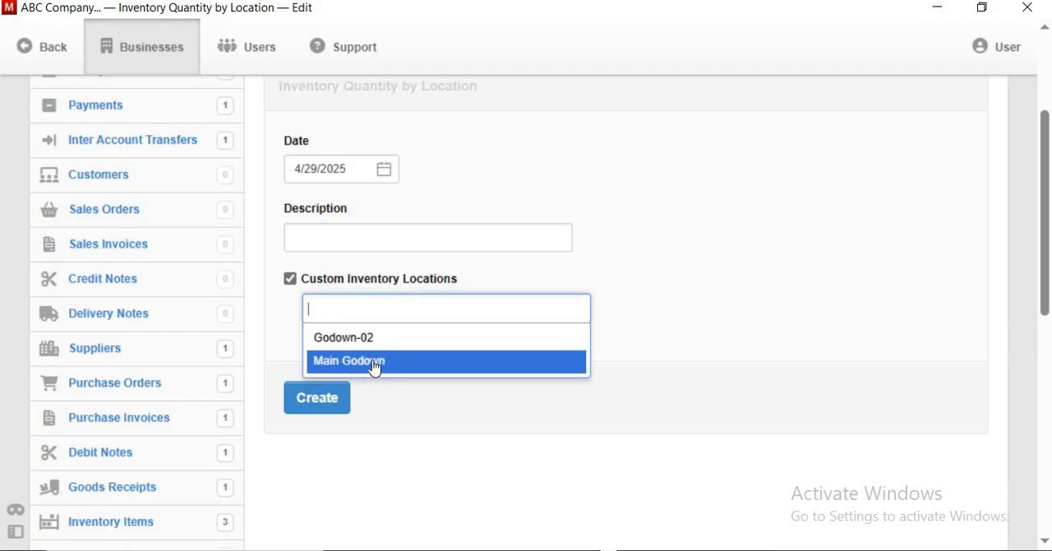
{"action": "left_click", "coordinate": [375, 363]}
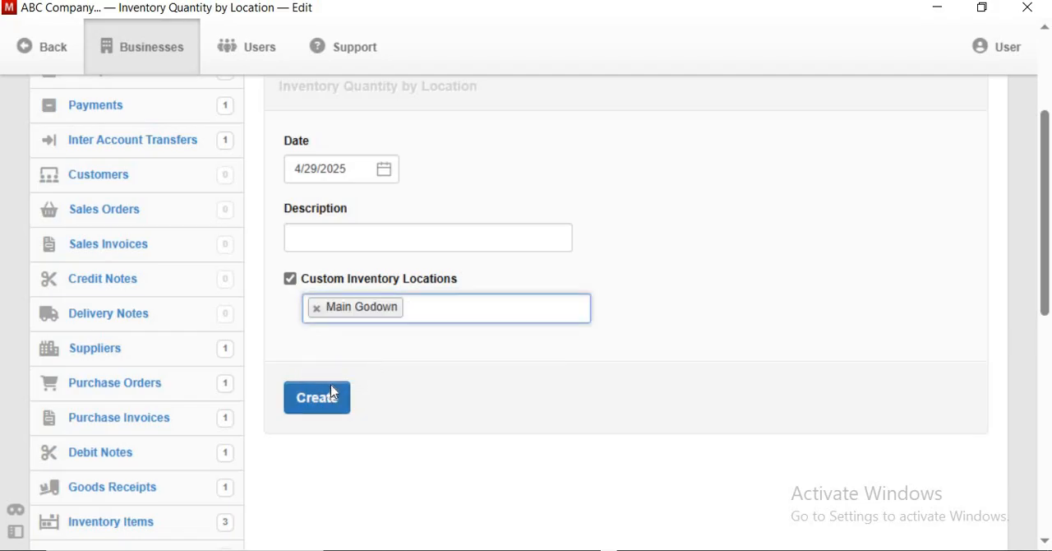
{"action": "left_click", "coordinate": [333, 394]}
{"action": "scroll", "coordinate": [763, 355], "scroll_direction": "down", "scroll_amount": 2}
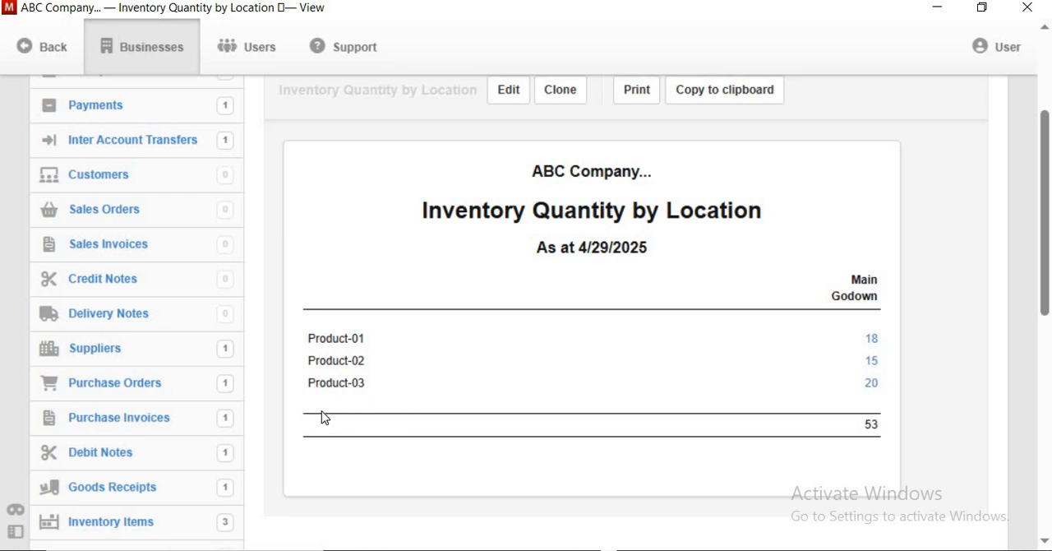
{"action": "scroll", "coordinate": [323, 408], "scroll_direction": "up", "scroll_amount": 2}
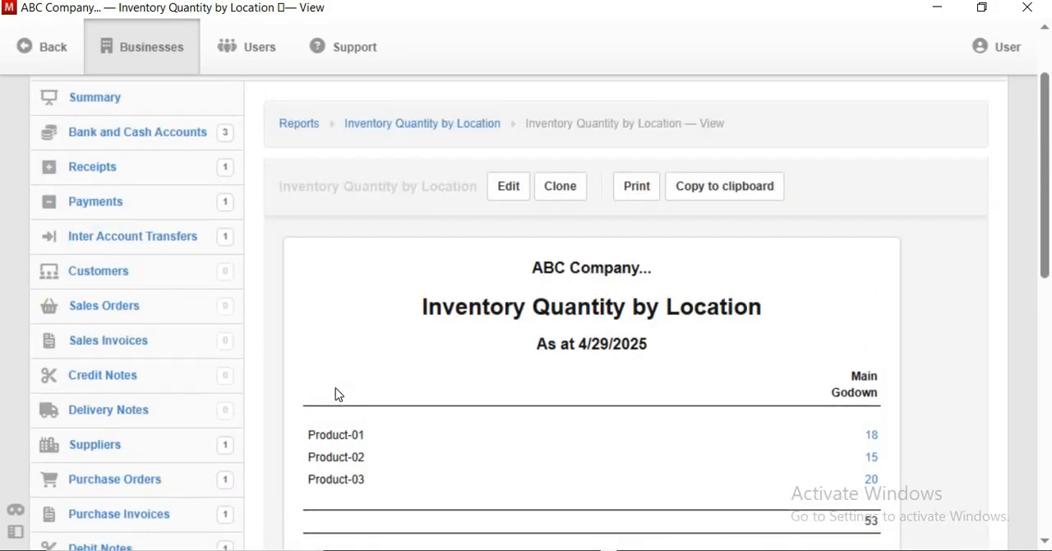